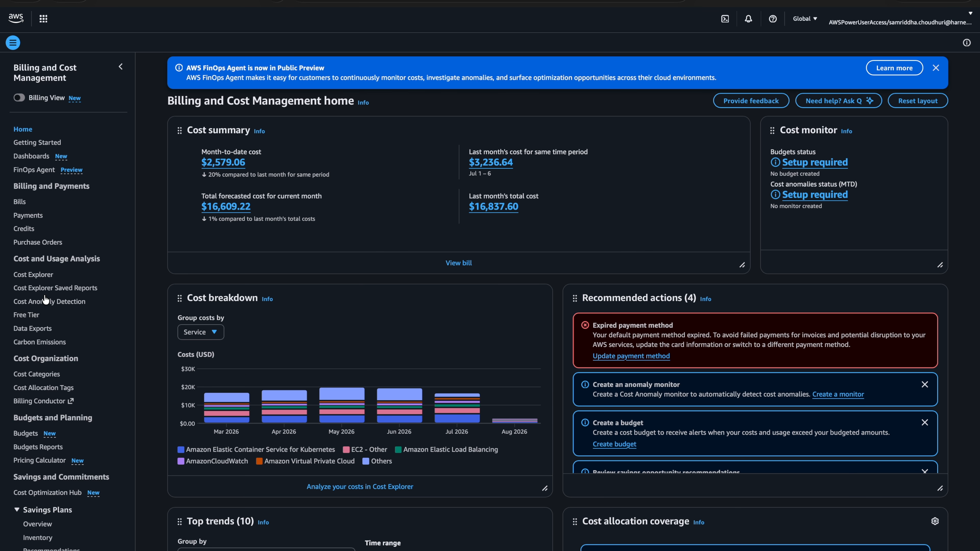
# Start creating a standard data export in Data Exports and name it NewCURReport.
pyautogui.click(47, 329)
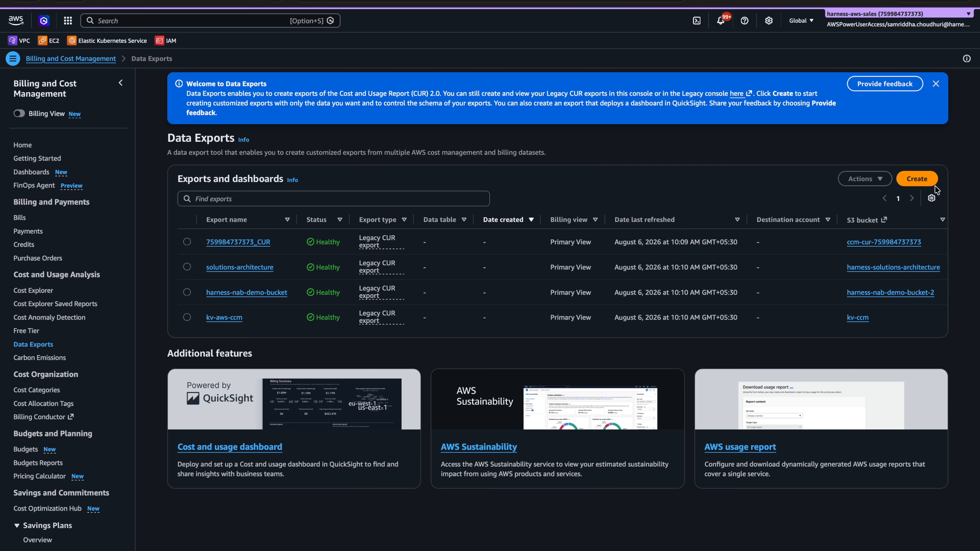
pyautogui.click(926, 180)
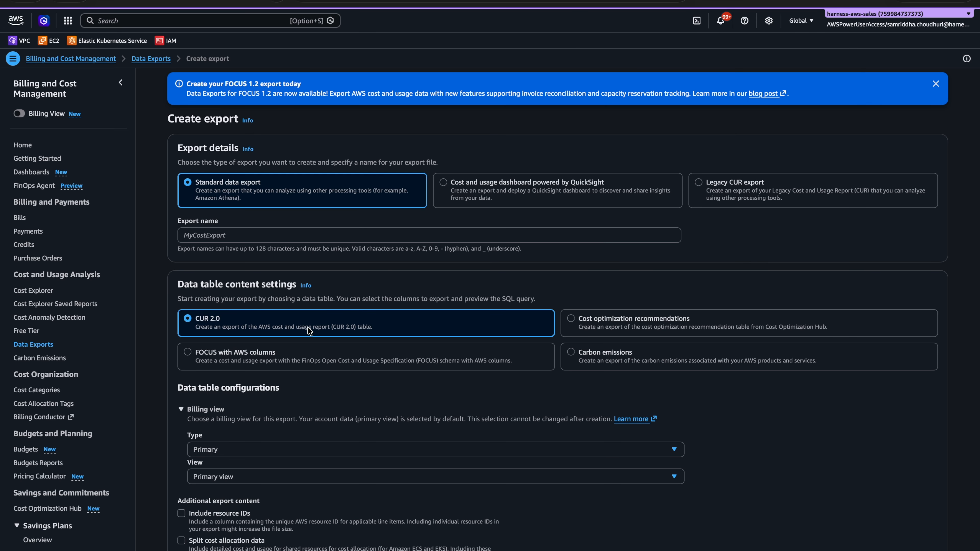
pyautogui.click(265, 235)
pyautogui.write('NewCURReport')
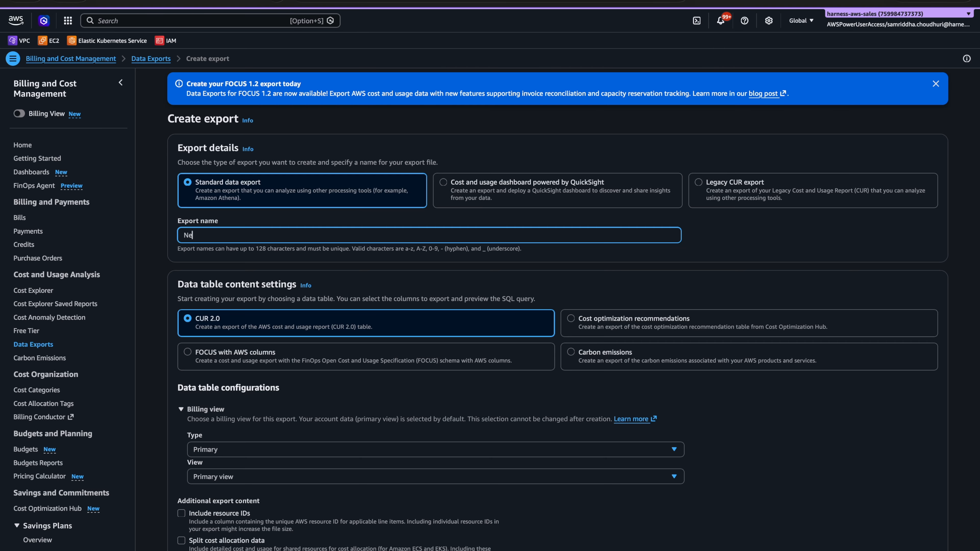
# Check the billing view type and view options for the export, keeping Primary and Primary view.
pyautogui.scroll(-3, 302, 350)
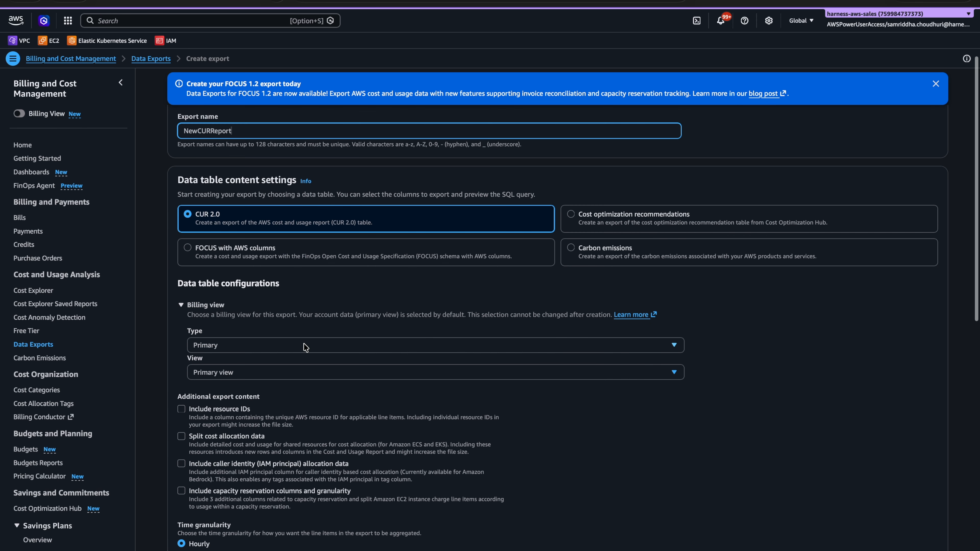
pyautogui.click(304, 347)
pyautogui.click(305, 349)
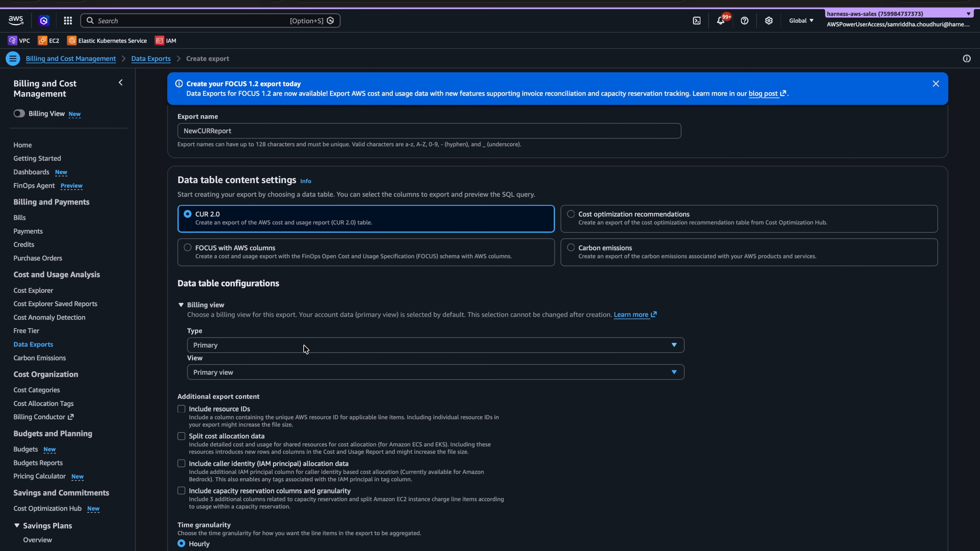
pyautogui.click(305, 373)
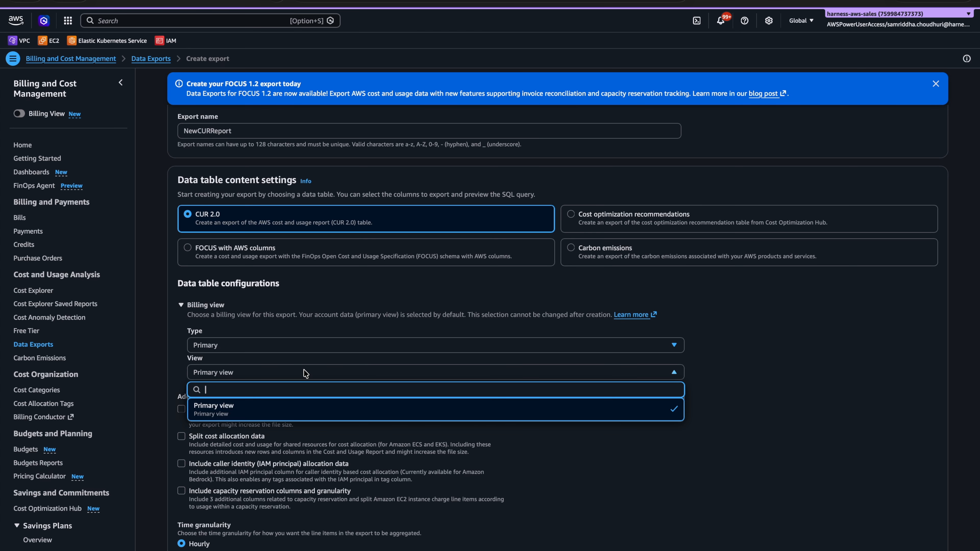
pyautogui.click(304, 373)
# Include resource IDs, split cost allocation data, caller identity allocation data, and capacity reservation columns and granularity in the export.
pyautogui.scroll(-1, 304, 373)
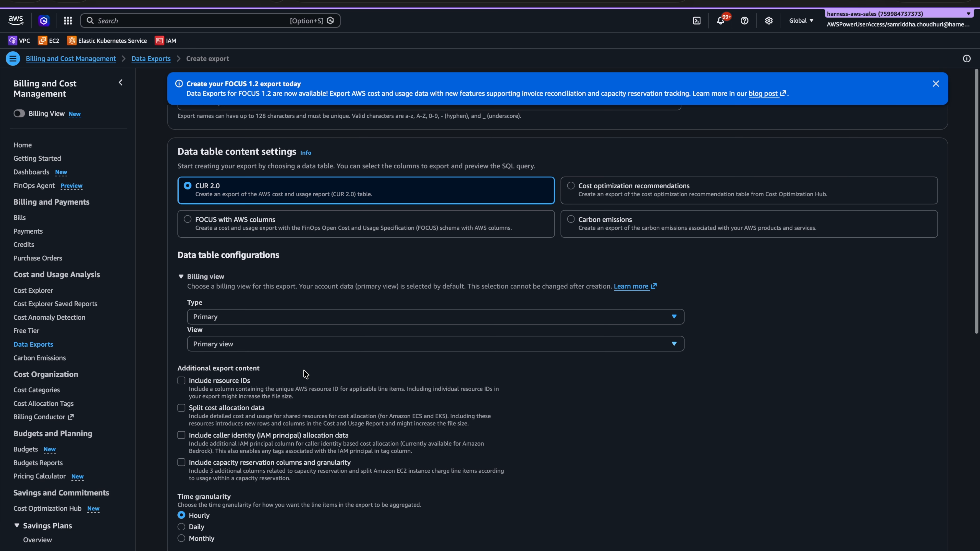
pyautogui.click(181, 382)
pyautogui.click(182, 409)
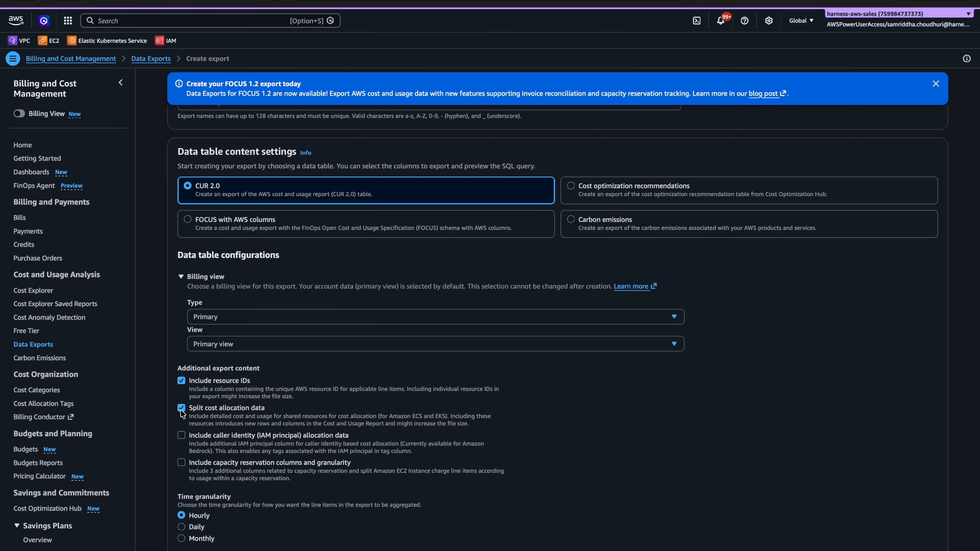
pyautogui.click(181, 439)
pyautogui.click(181, 463)
# Set the data export's compression type and file format to Parquet.
pyautogui.scroll(-1, 184, 469)
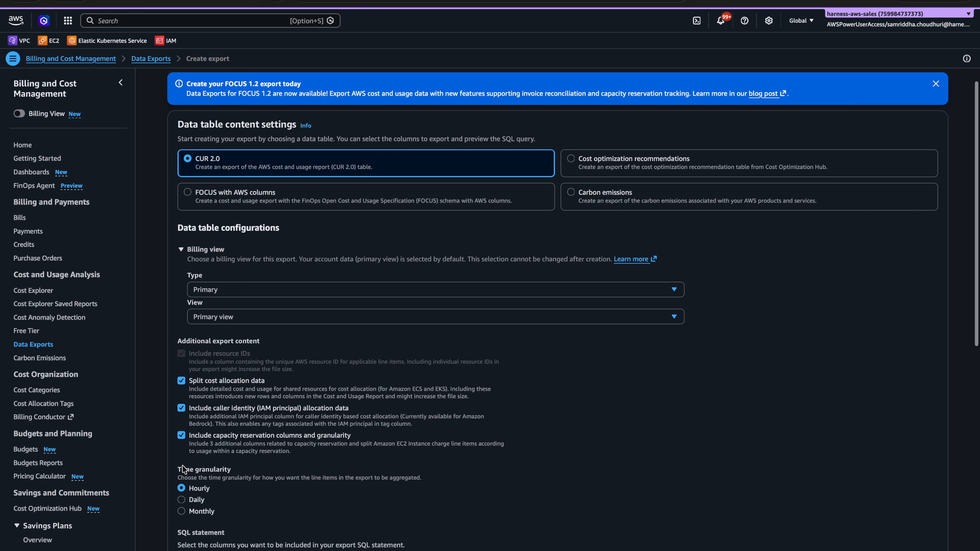
pyautogui.scroll(-2, 183, 469)
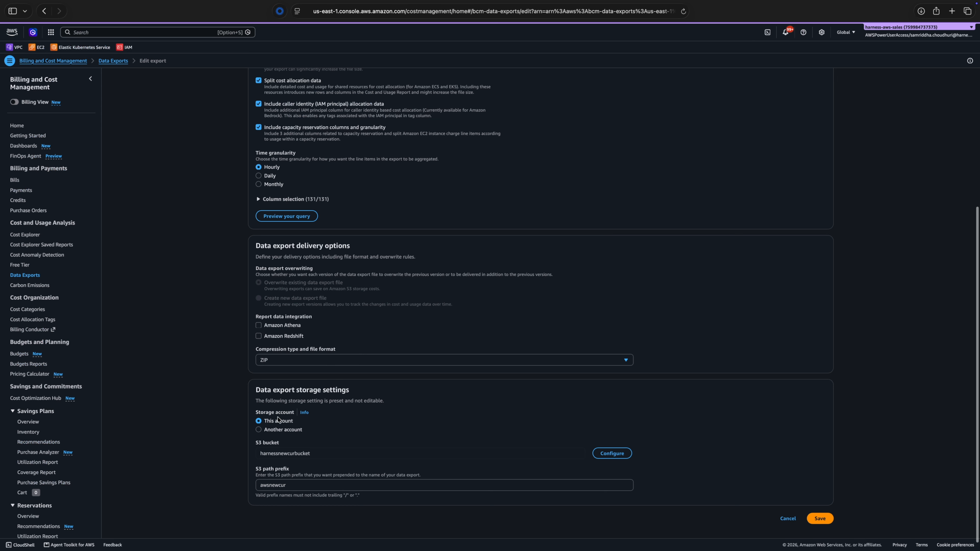
pyautogui.click(287, 362)
pyautogui.click(270, 374)
# Configure the export's S3 storage with a new bucket named harnessnewcurbucket and review its bucket policy.
pyautogui.click(616, 455)
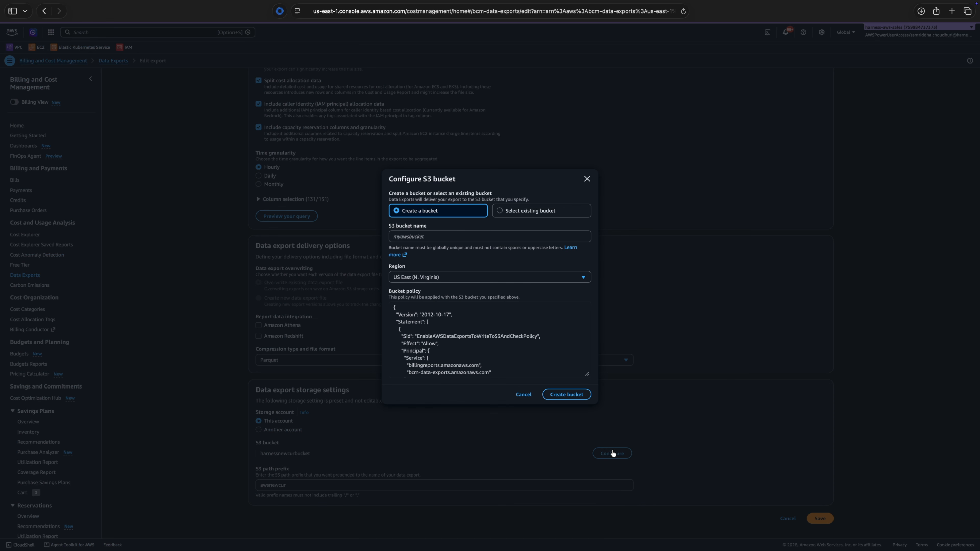
pyautogui.click(415, 235)
pyautogui.write('harnessnewcurbucket')
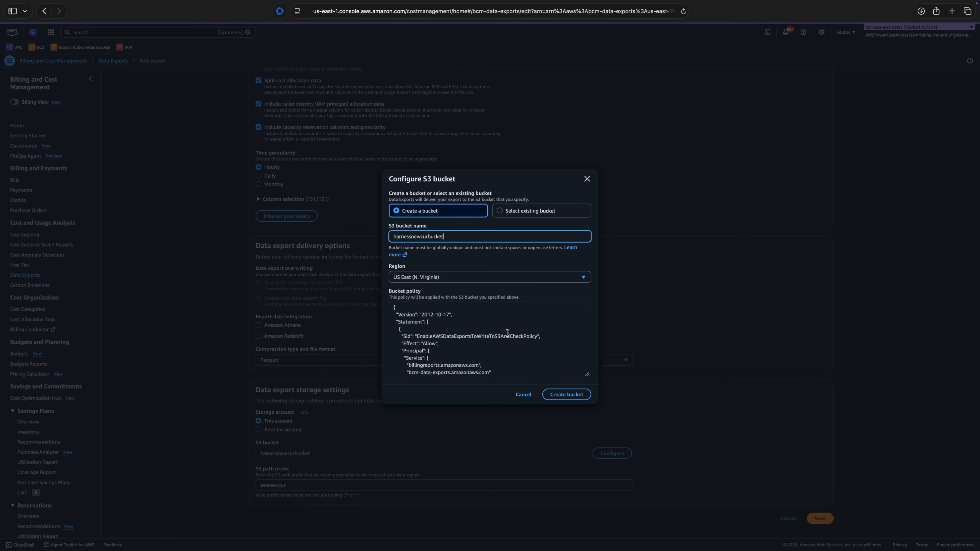
pyautogui.scroll(-2, 438, 329)
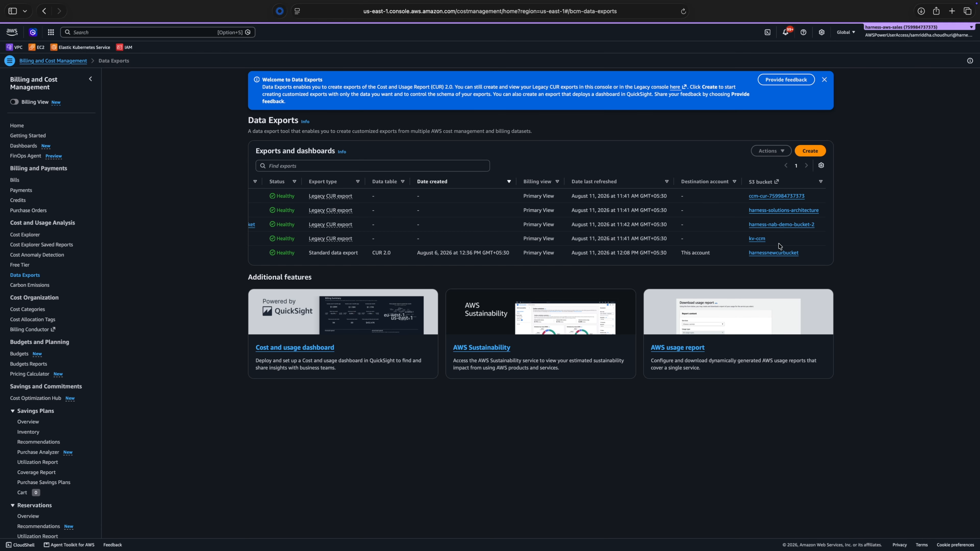
# Open the harnessnewcurbucket bucket and inspect the metadata and data folders under awsnewcur/NewCURReport.
pyautogui.click(775, 253)
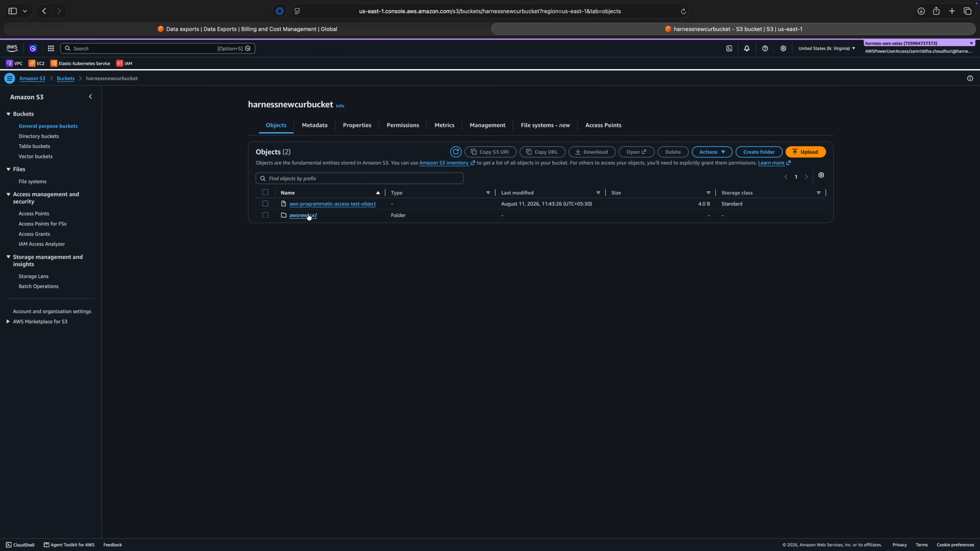
pyautogui.click(309, 216)
pyautogui.click(309, 206)
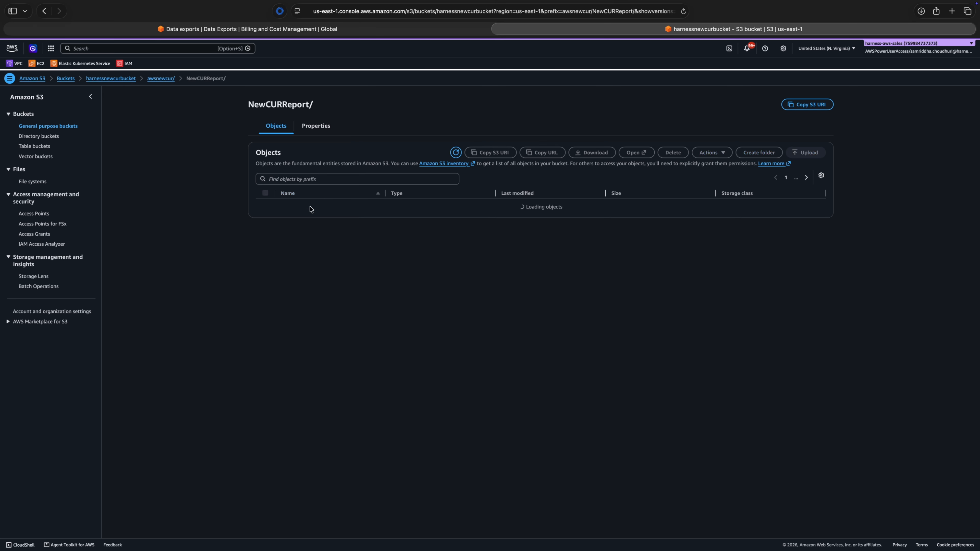
pyautogui.click(302, 216)
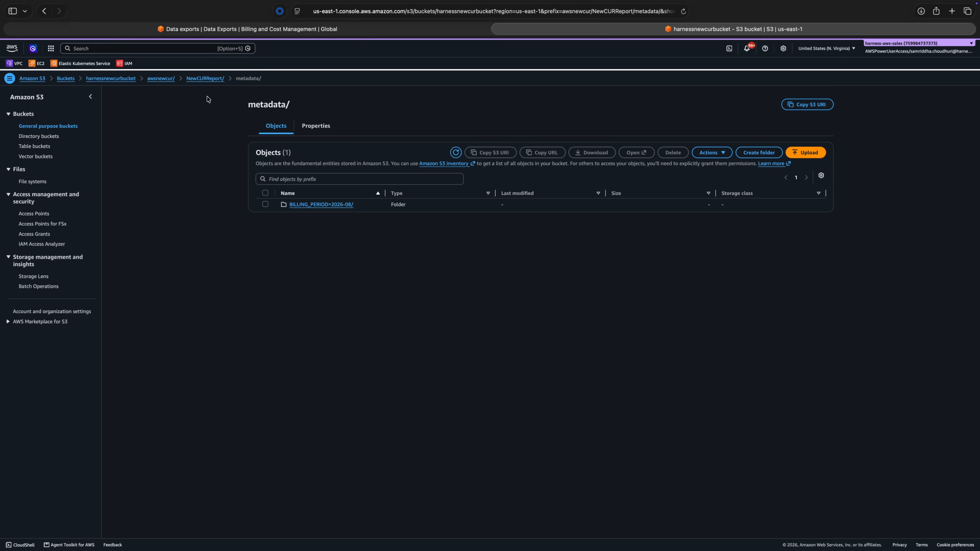
pyautogui.click(195, 78)
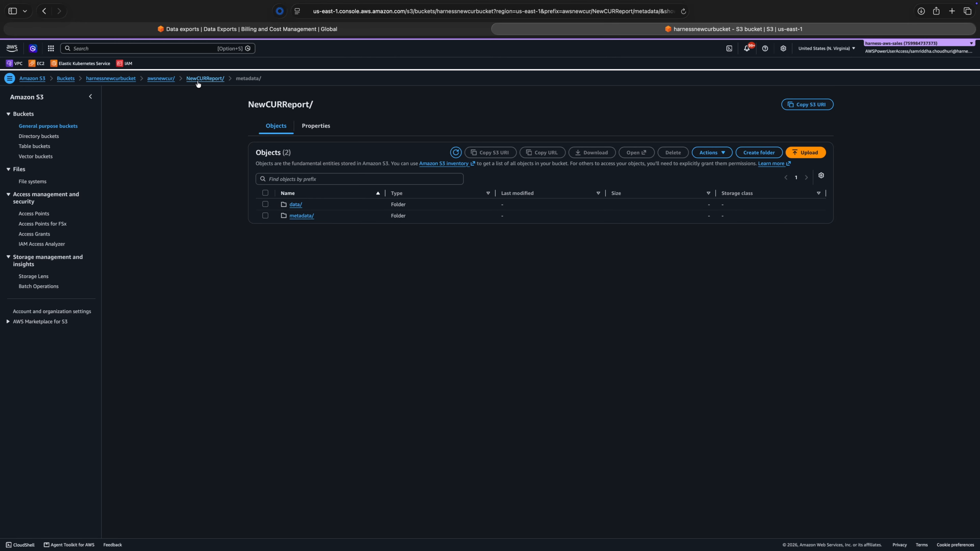
pyautogui.click(296, 206)
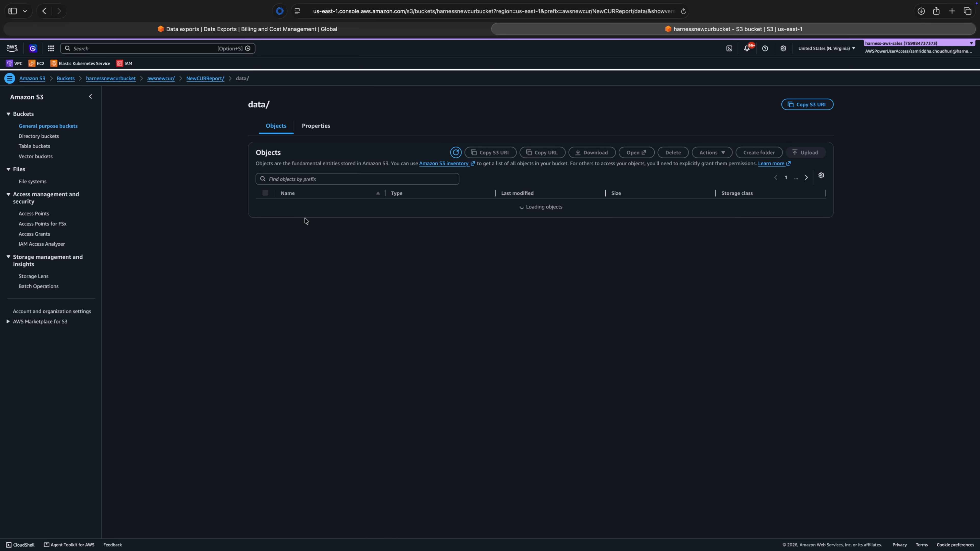
pyautogui.click(314, 205)
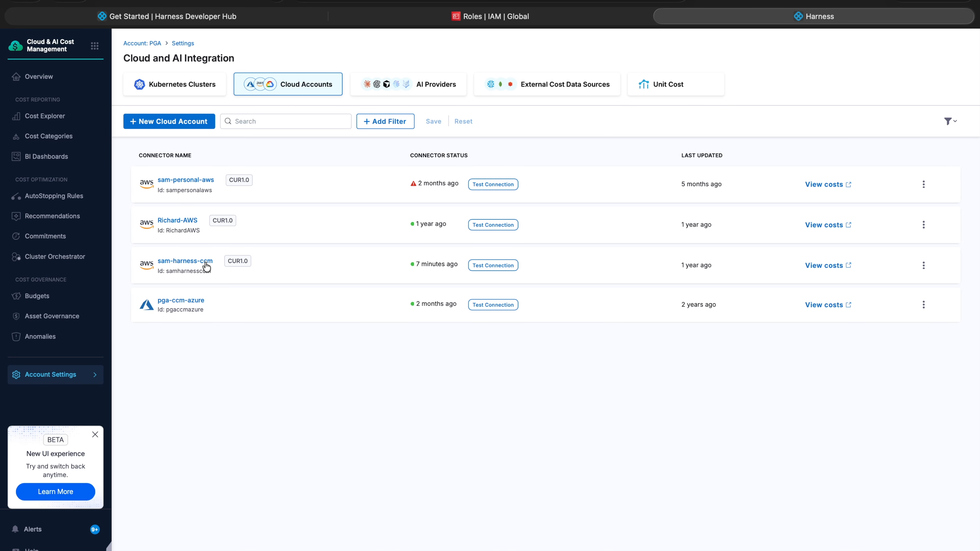
# Show the YAML of the sam-harness-ccm connector in Harness and highlight its cross-account role ARN.
pyautogui.click(205, 263)
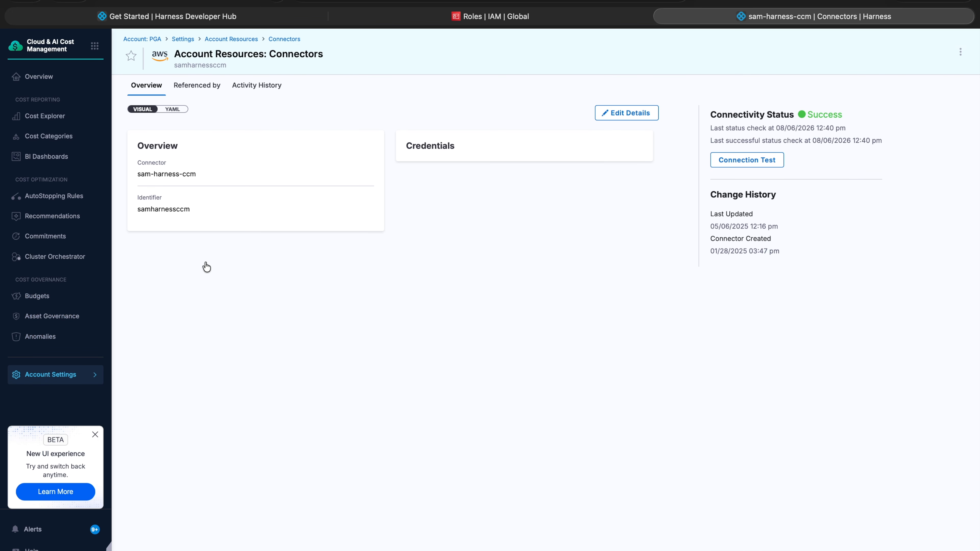
pyautogui.click(182, 109)
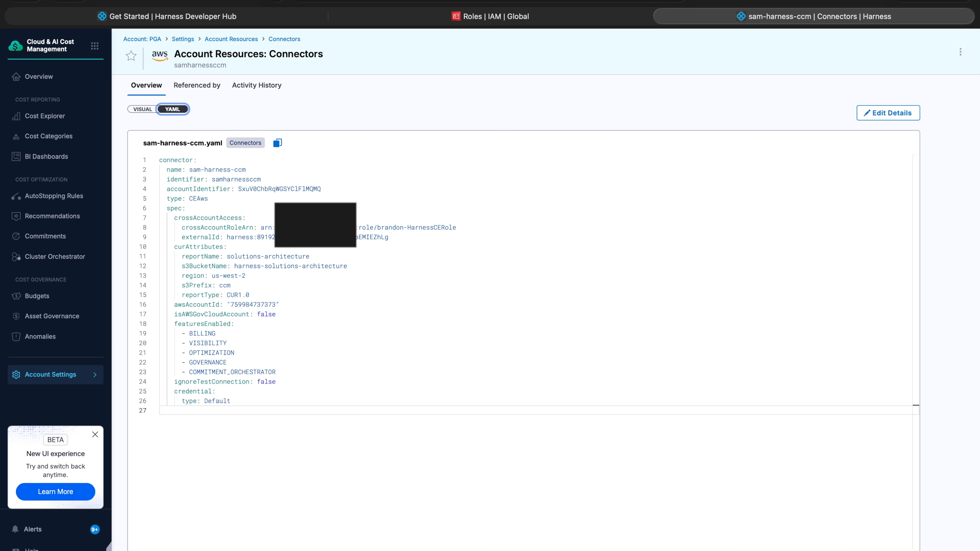
pyautogui.moveTo(259, 226); pyautogui.dragTo(475, 226)
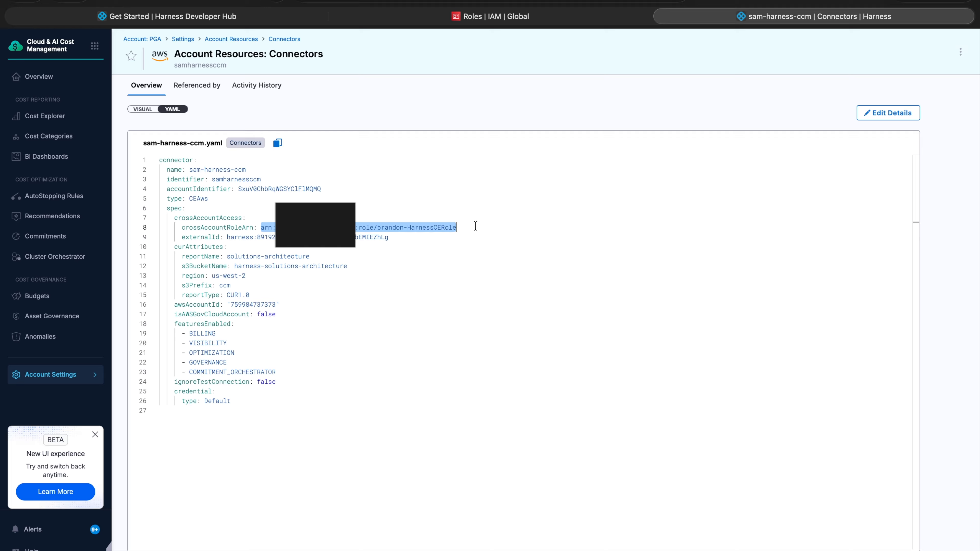
# Switch to AWS IAM, open the connector's cross-account role and review its permissions policies.
pyautogui.hotkey('ctrl', 'shift', 'Tab')
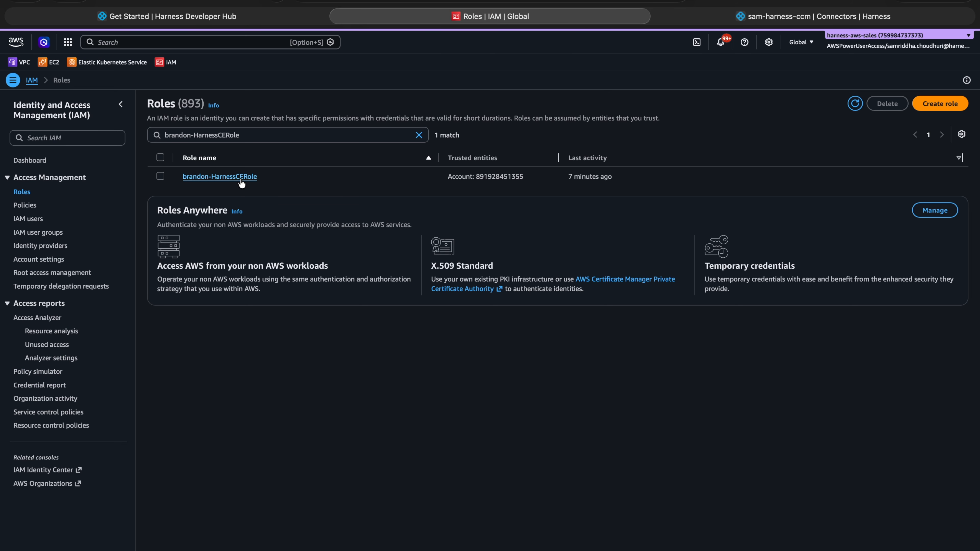
pyautogui.click(235, 182)
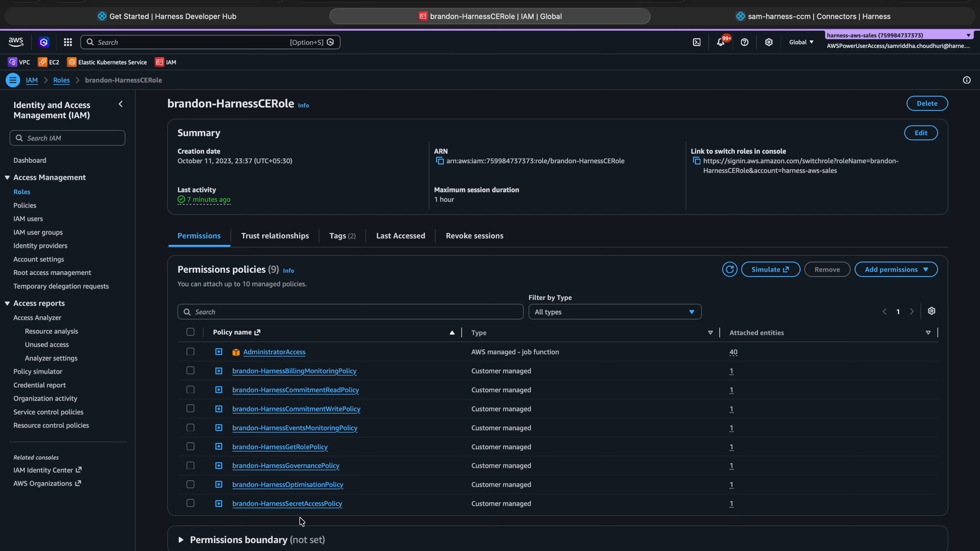
pyautogui.scroll(-2, 301, 521)
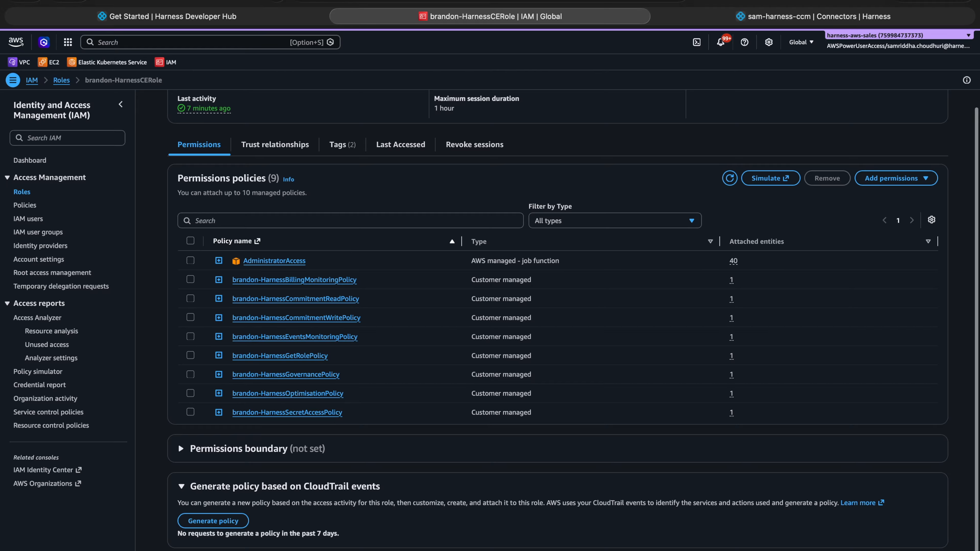
# Switch to the Harness Developer Hub and highlight the manual CUR 2.0 permissions block in the CUR 1.0 migration section.
pyautogui.click(203, 17)
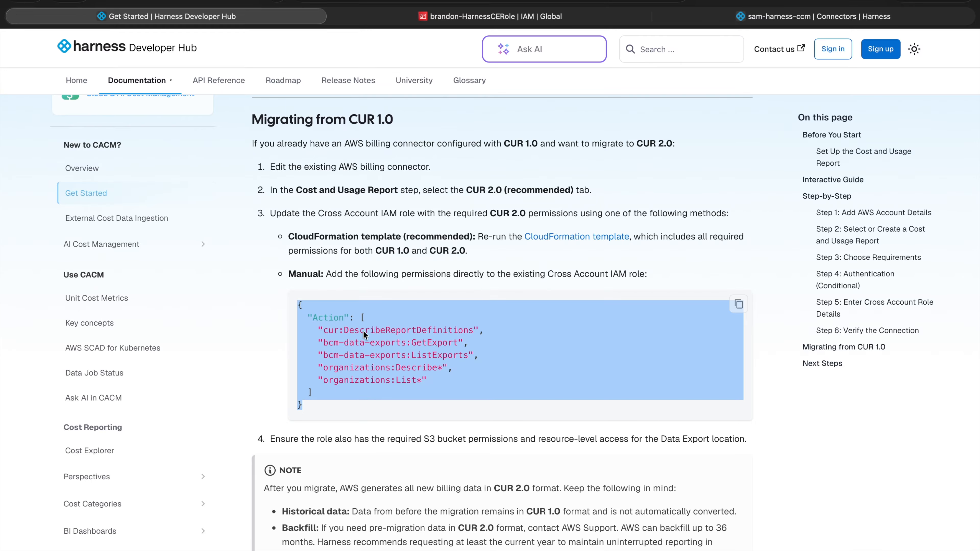
pyautogui.scroll(1, 362, 339)
pyautogui.scroll(-2, 367, 321)
pyautogui.click(312, 306)
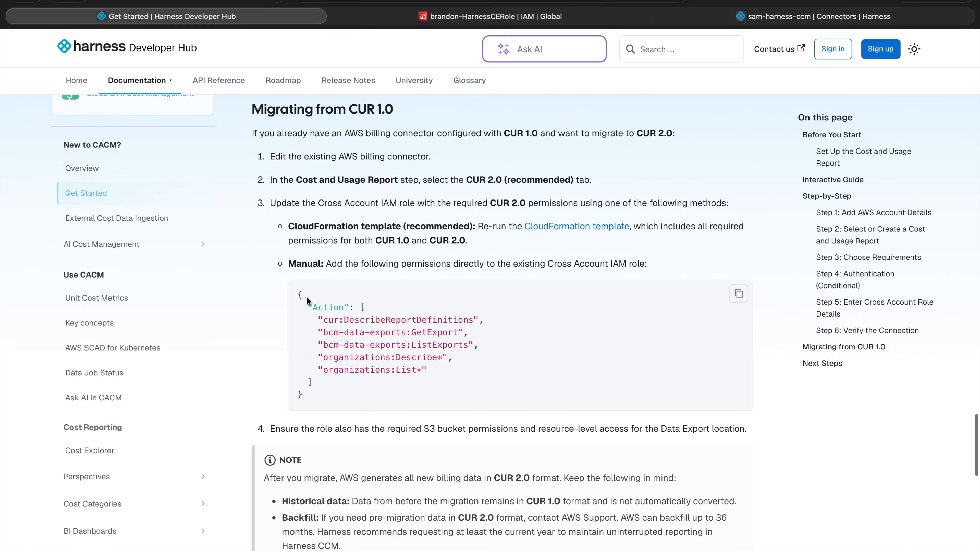
pyautogui.moveTo(298, 292); pyautogui.dragTo(440, 417)
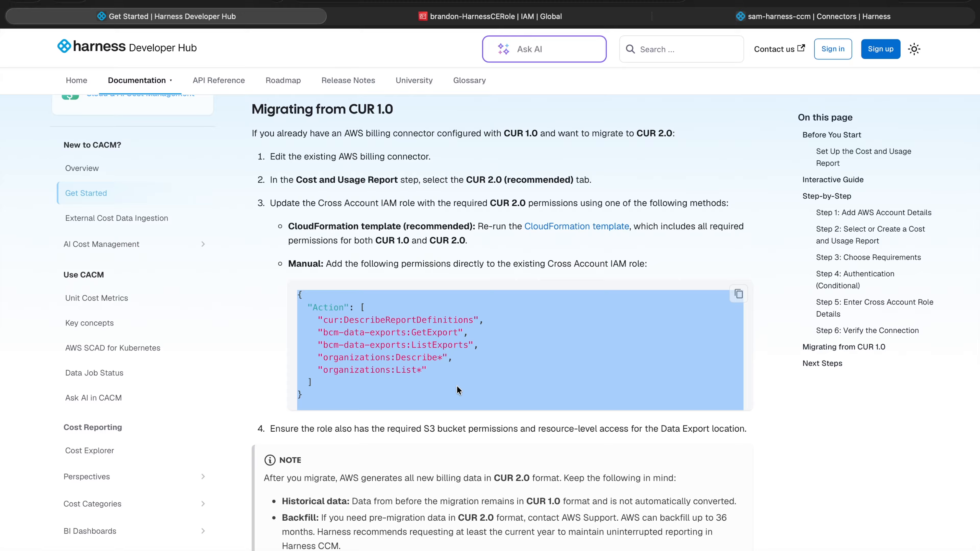
# Open the CloudFormation template link in a new tab, and highlight the bcm-data-exports permissions statement of HarnessAWSTemplate-2.yaml in Cursor.
pyautogui.rightClick(570, 231)
pyautogui.click(601, 236)
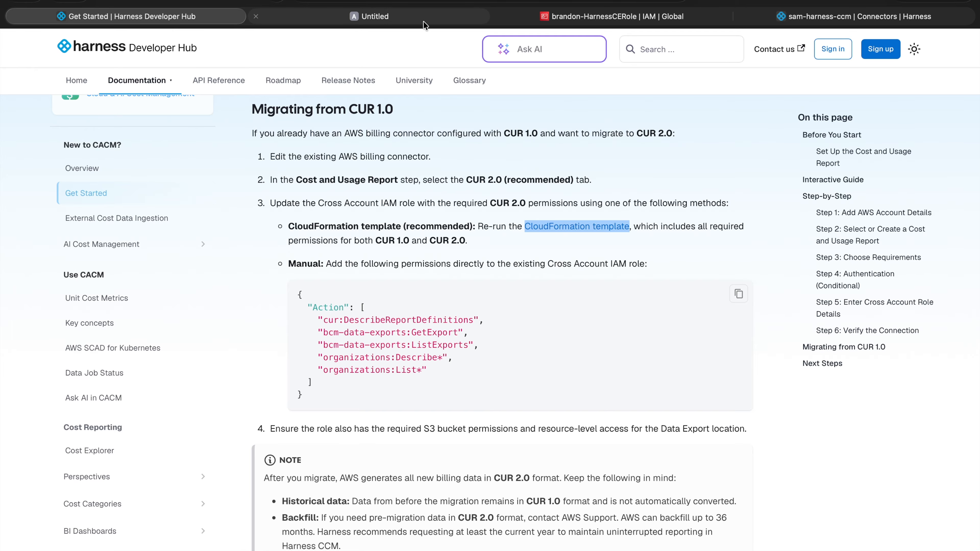
pyautogui.press('super+Tab')
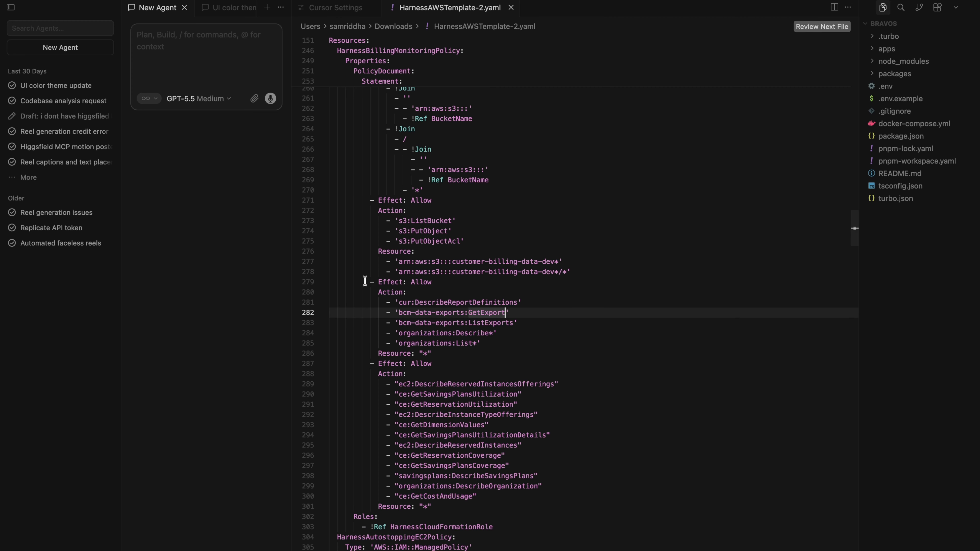
pyautogui.moveTo(365, 282); pyautogui.dragTo(562, 352)
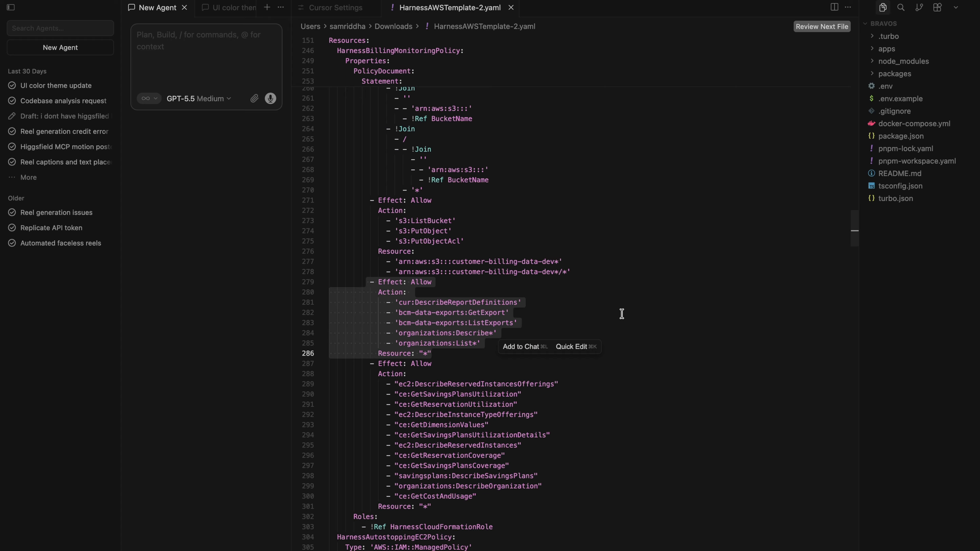
# Return to Harness, edit the sam-harness-ccm connector and choose CUR 2.0 (recommended) in its Cost and Usage Report settings.
pyautogui.press('super+Tab')
pyautogui.click(296, 262)
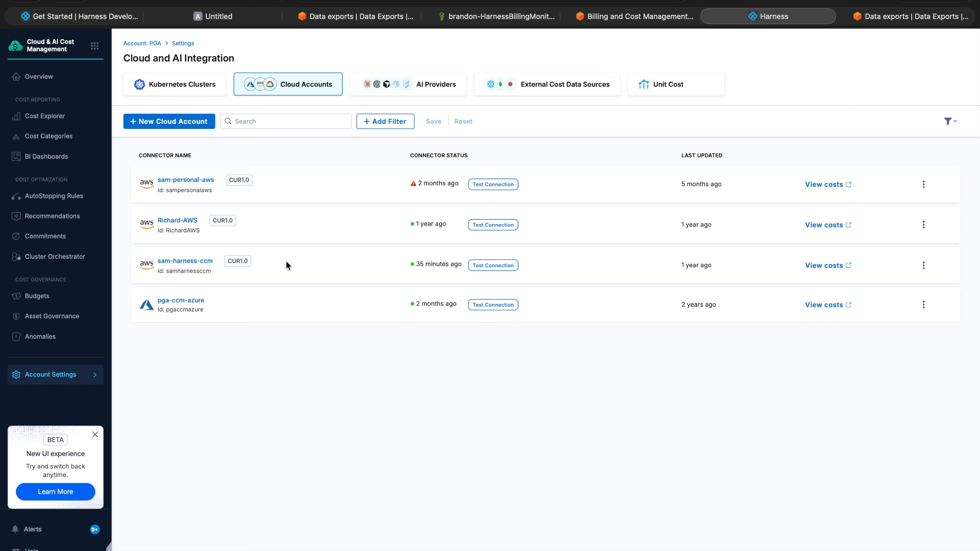
pyautogui.click(188, 261)
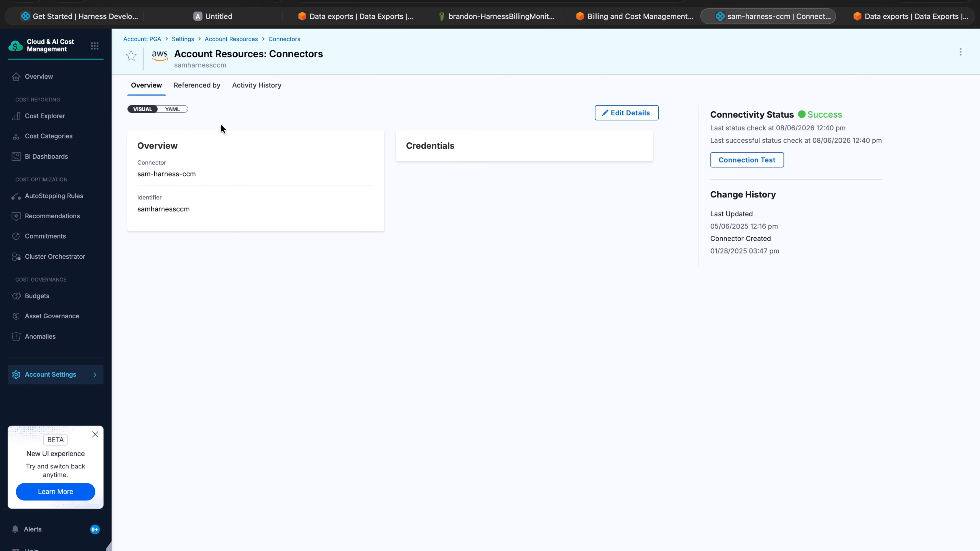
pyautogui.click(625, 113)
pyautogui.click(446, 219)
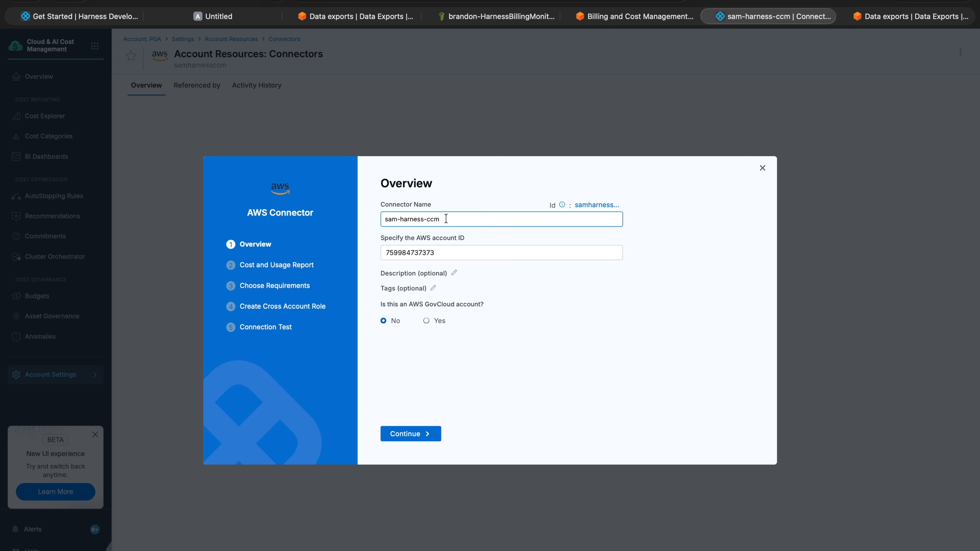
pyautogui.click(429, 434)
pyautogui.click(435, 240)
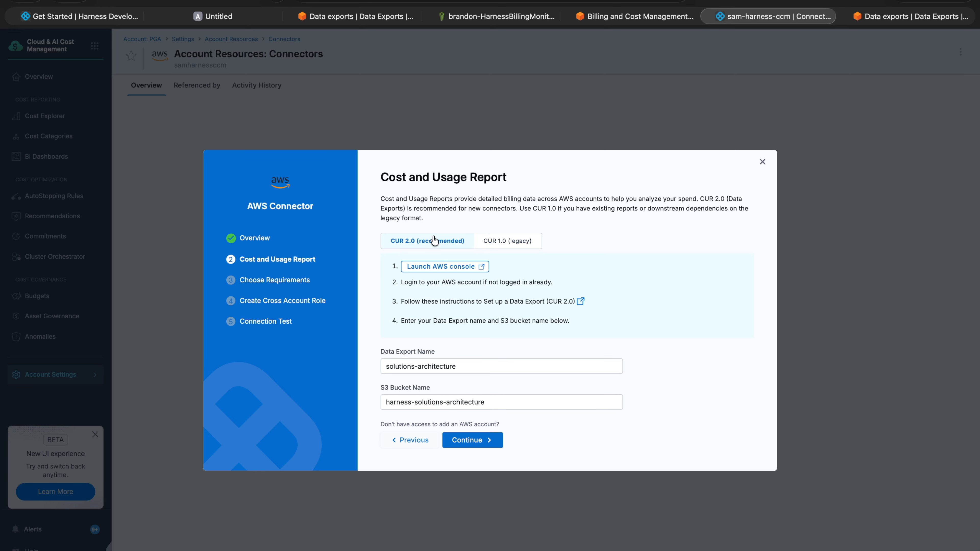
# Set the data export name to NewCURReport, replace the S3 bucket name with the copied one, and save the connector with its existing cross-account role.
pyautogui.moveTo(462, 366); pyautogui.dragTo(327, 369)
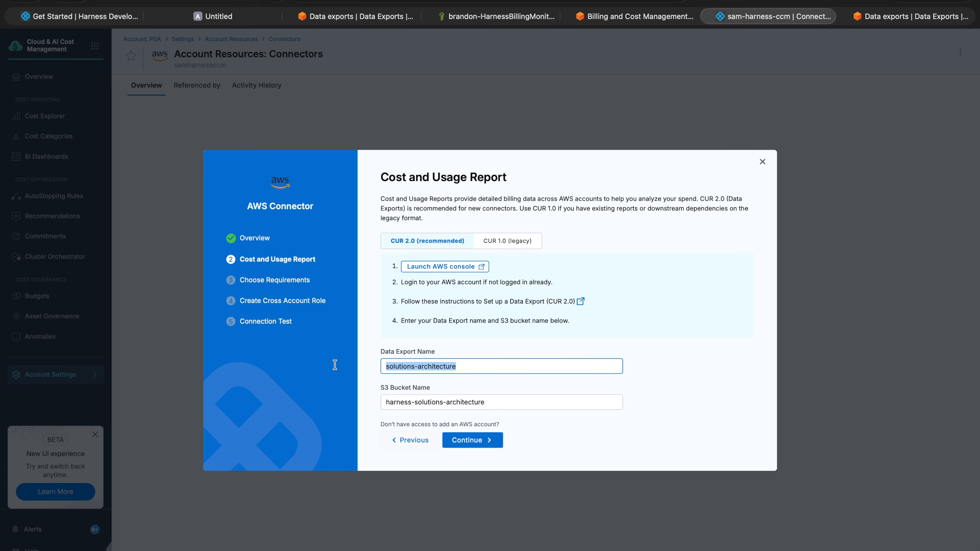
pyautogui.write('NewCURReport')
pyautogui.click(546, 403)
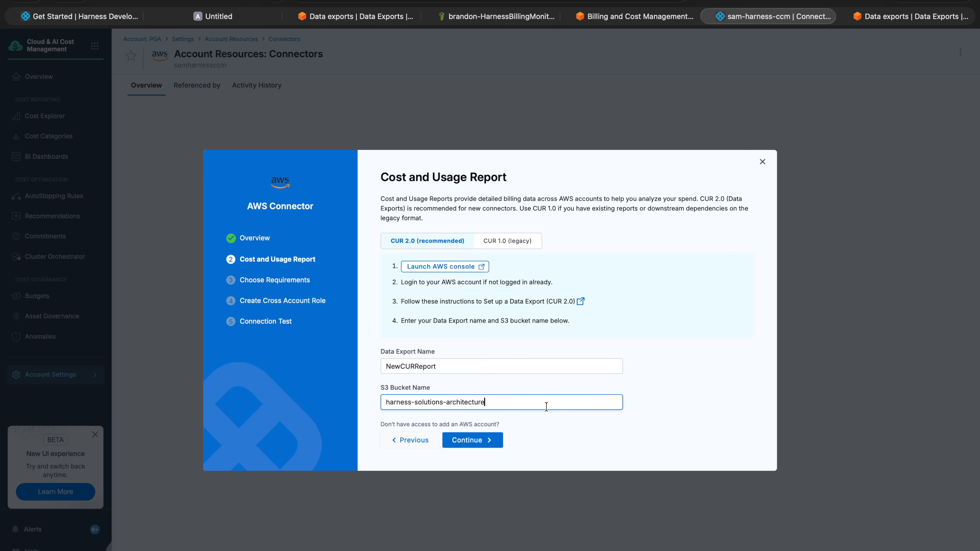
pyautogui.moveTo(538, 403); pyautogui.dragTo(382, 391)
pyautogui.hotkey('ctrl', 'v')
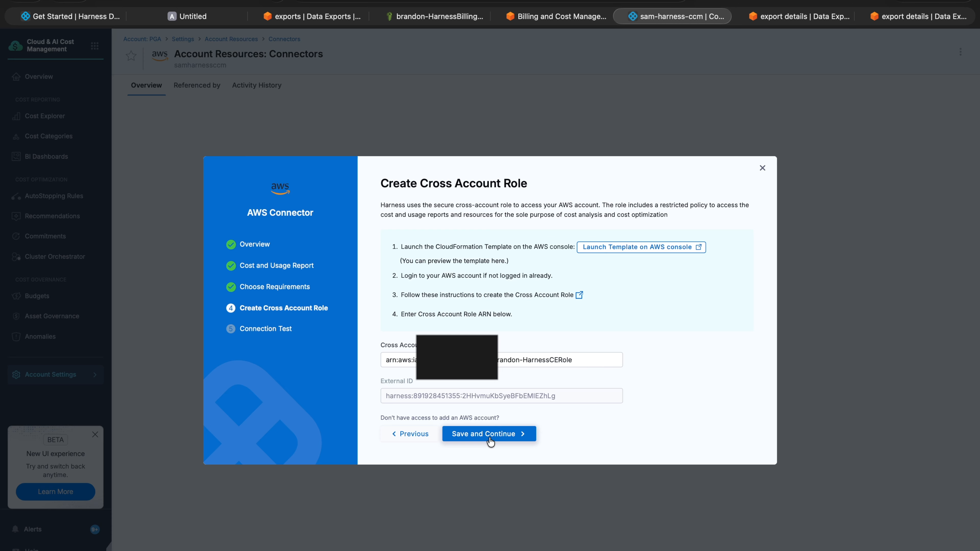
pyautogui.click(490, 438)
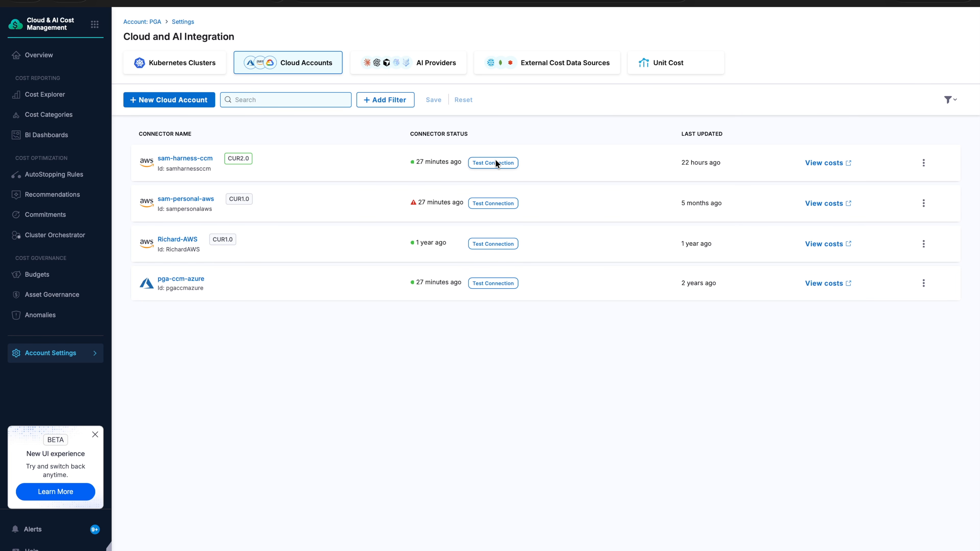
# Test the connection of the sam-harness-ccm cloud account, close the test dialog and run the test again.
pyautogui.click(496, 162)
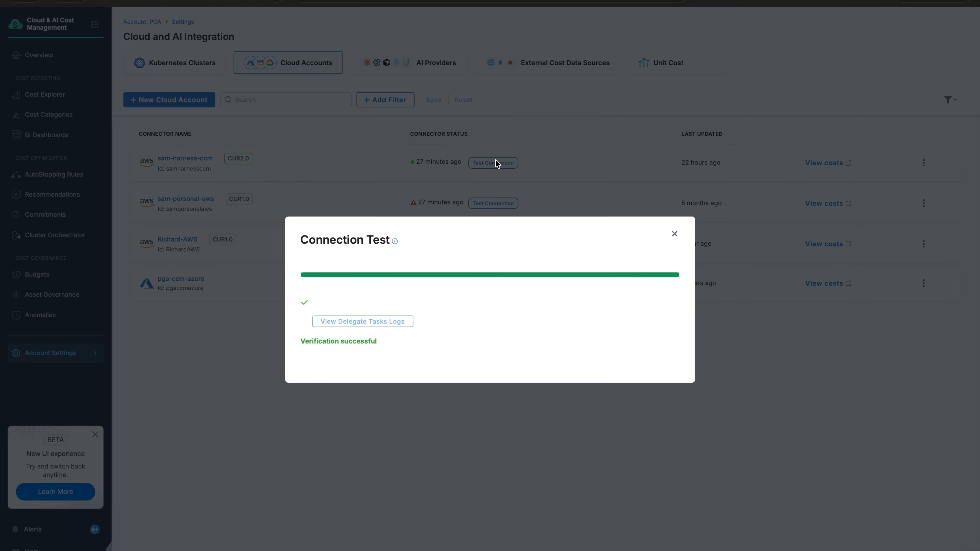
pyautogui.click(675, 234)
pyautogui.click(293, 187)
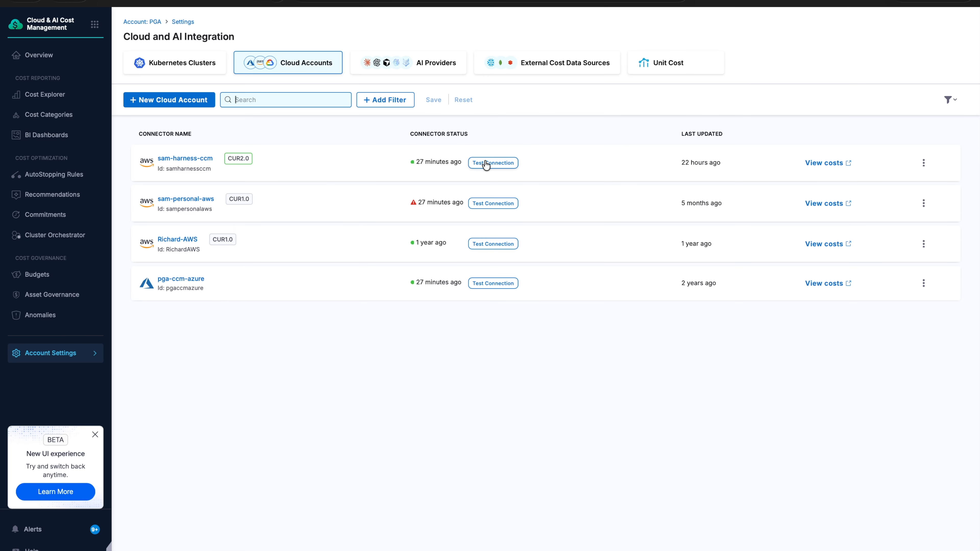
pyautogui.click(496, 163)
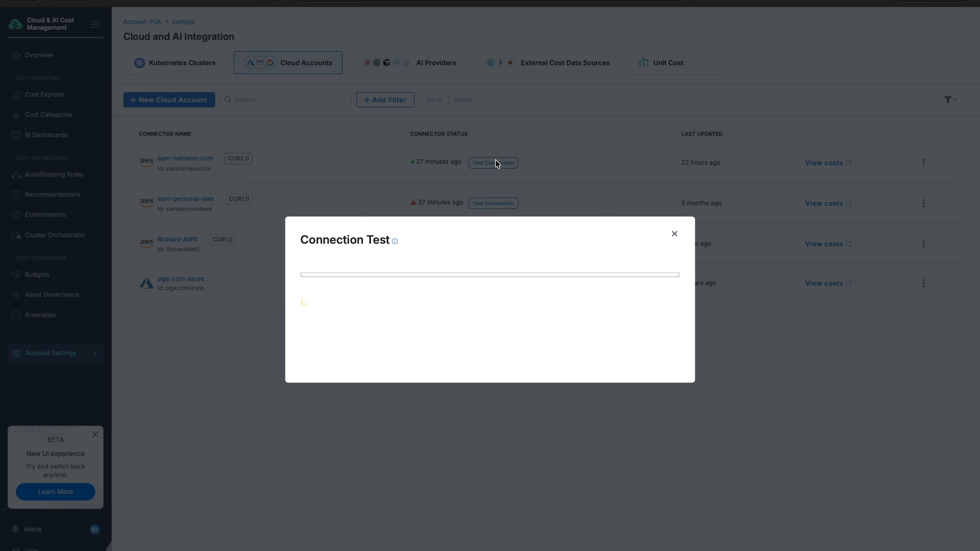